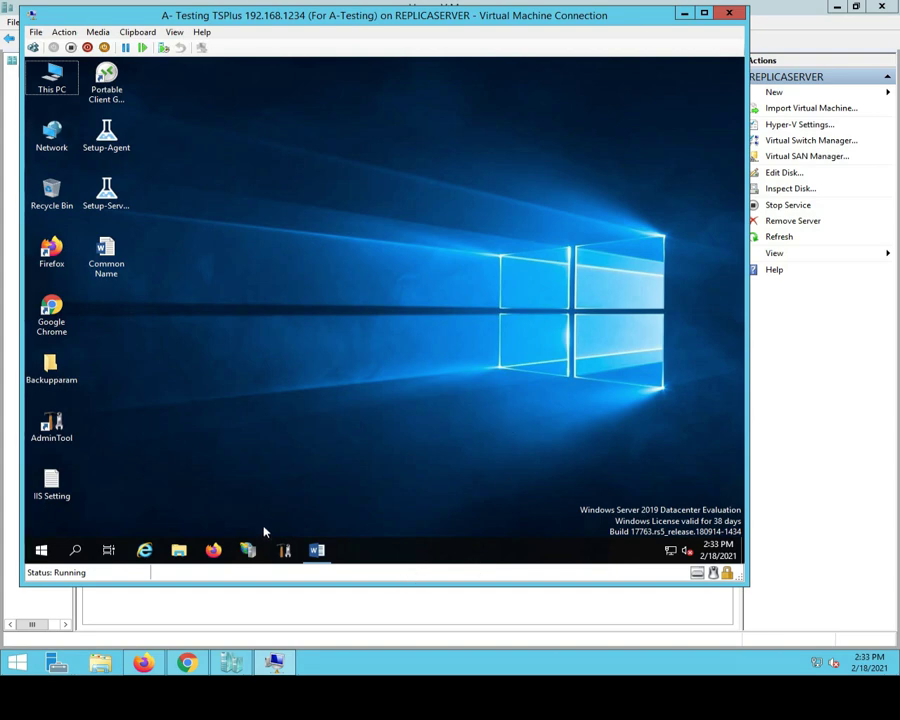
Open IIS Manager and select the Kamranawan site under the TESTING-TSPLUS server
click(250, 552)
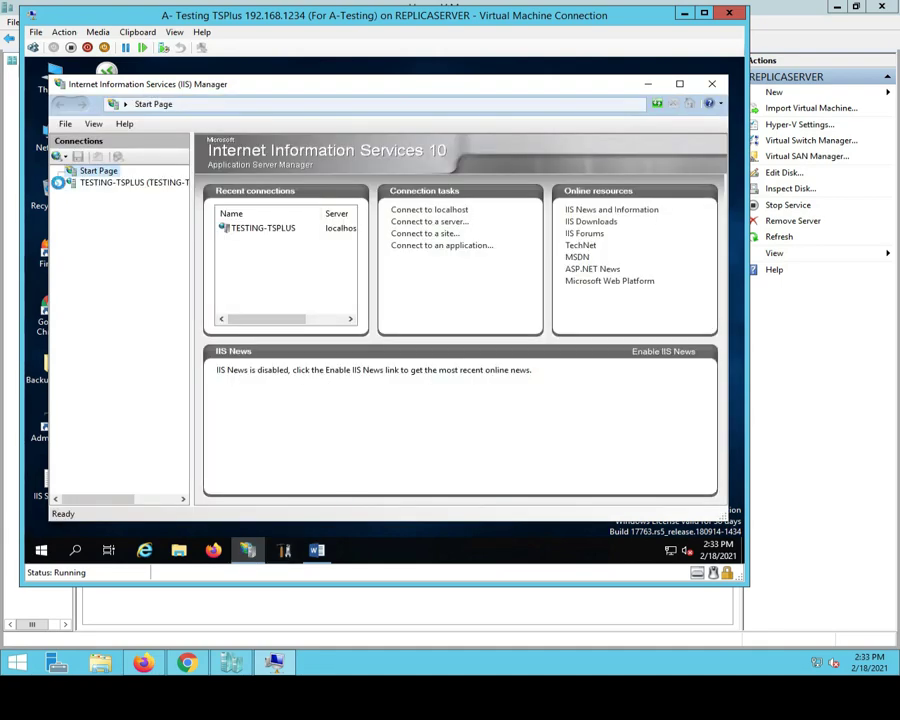
click(61, 187)
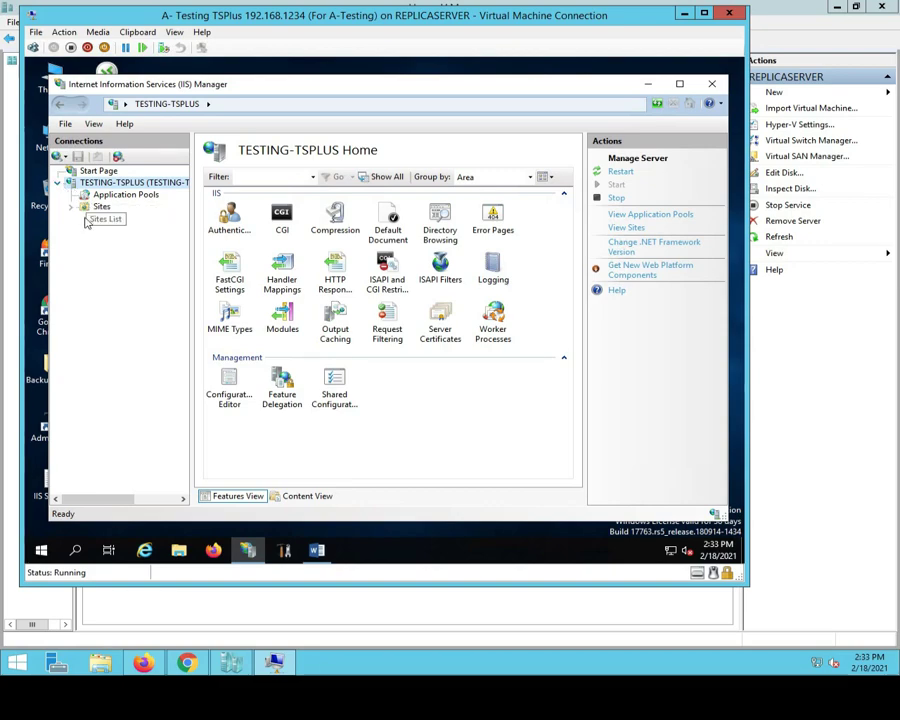
click(72, 206)
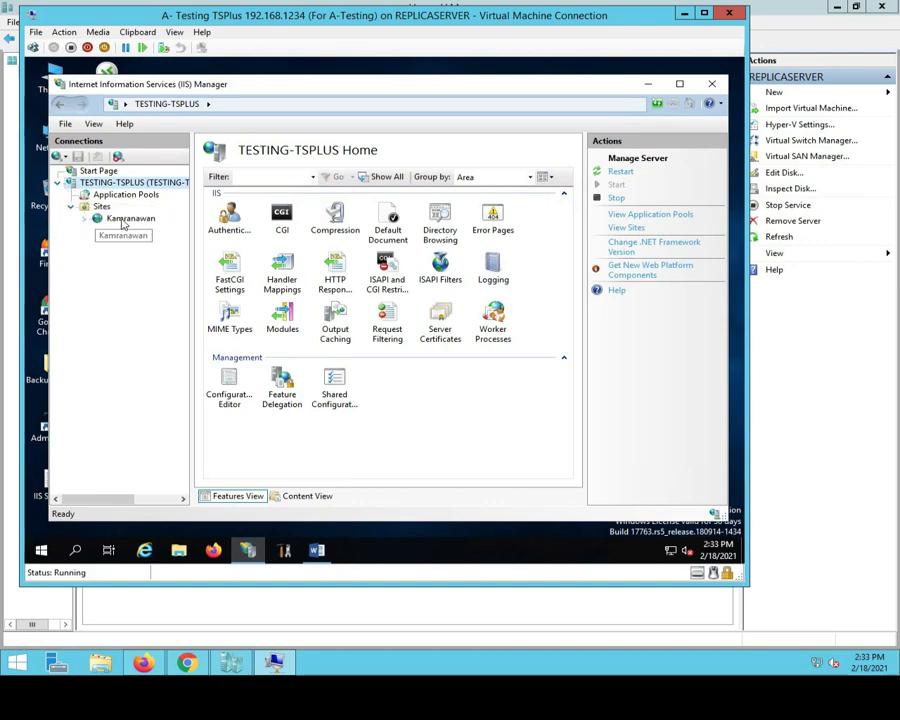
click(135, 221)
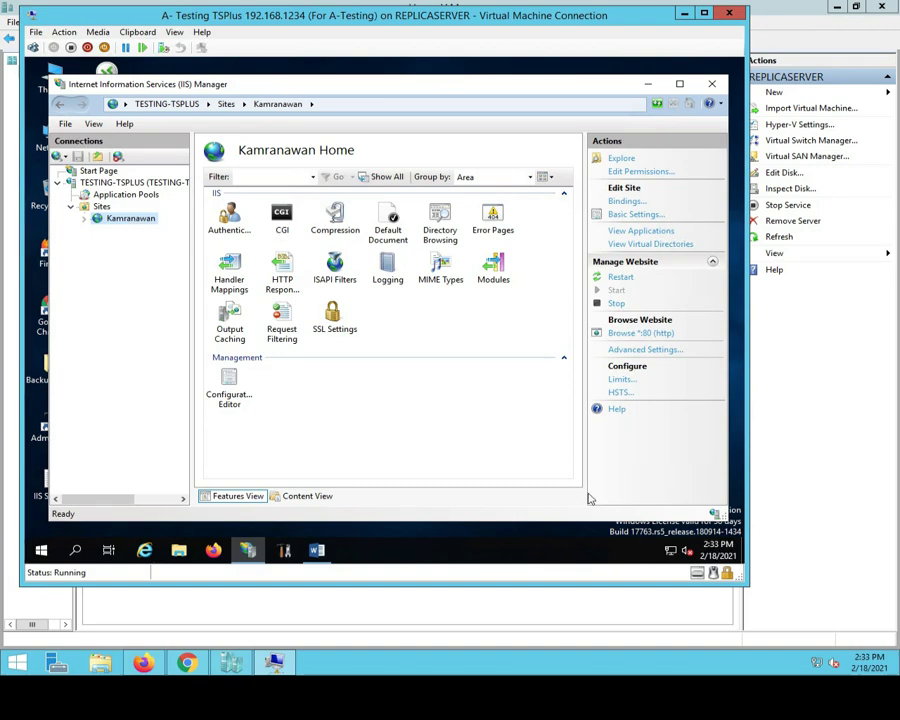
Browse the Kamranawan site over HTTP on port 80 to check its page, and close the browser
click(641, 335)
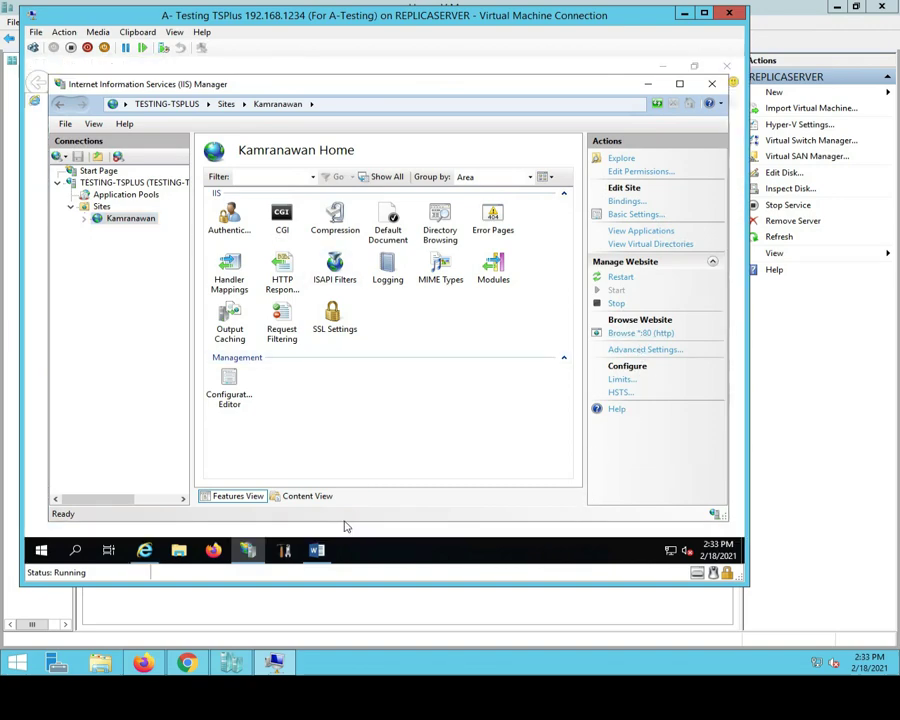
click(38, 432)
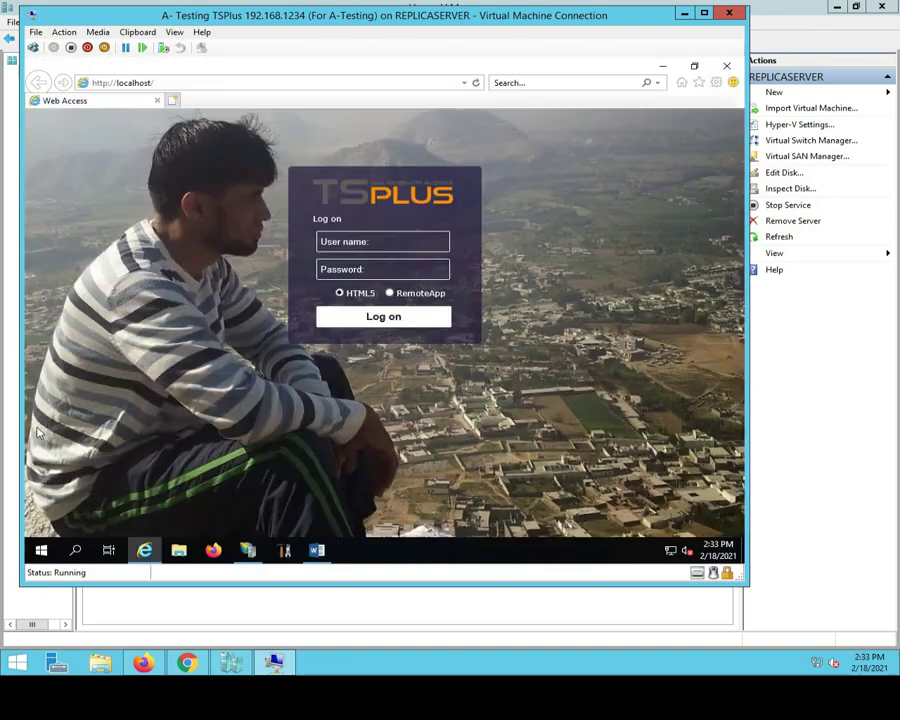
click(726, 66)
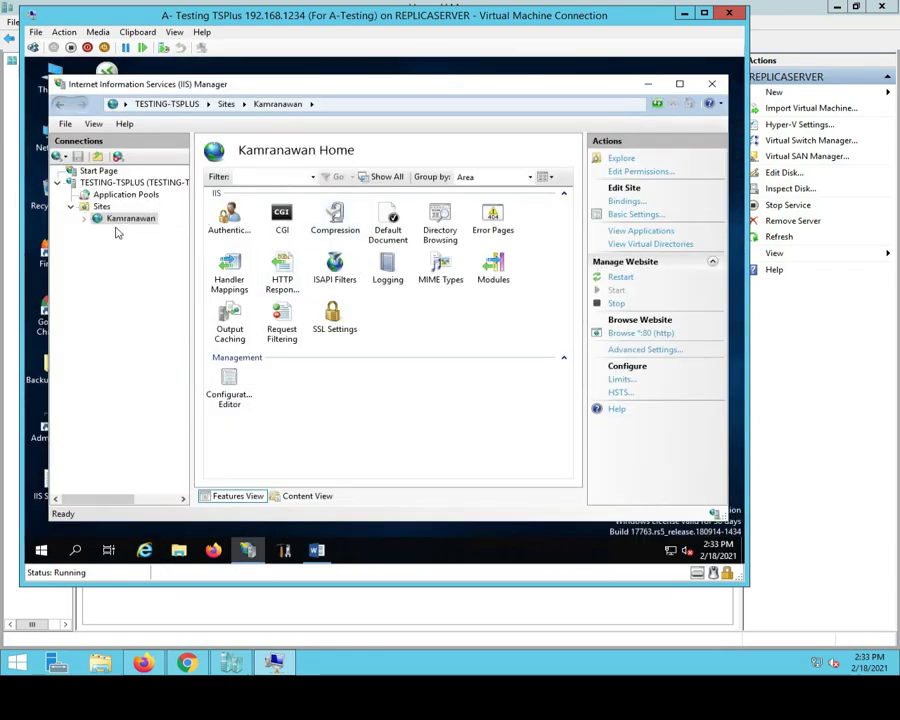
Open the server certificates of TESTING-TSPLUS and start a new certificate request
click(127, 184)
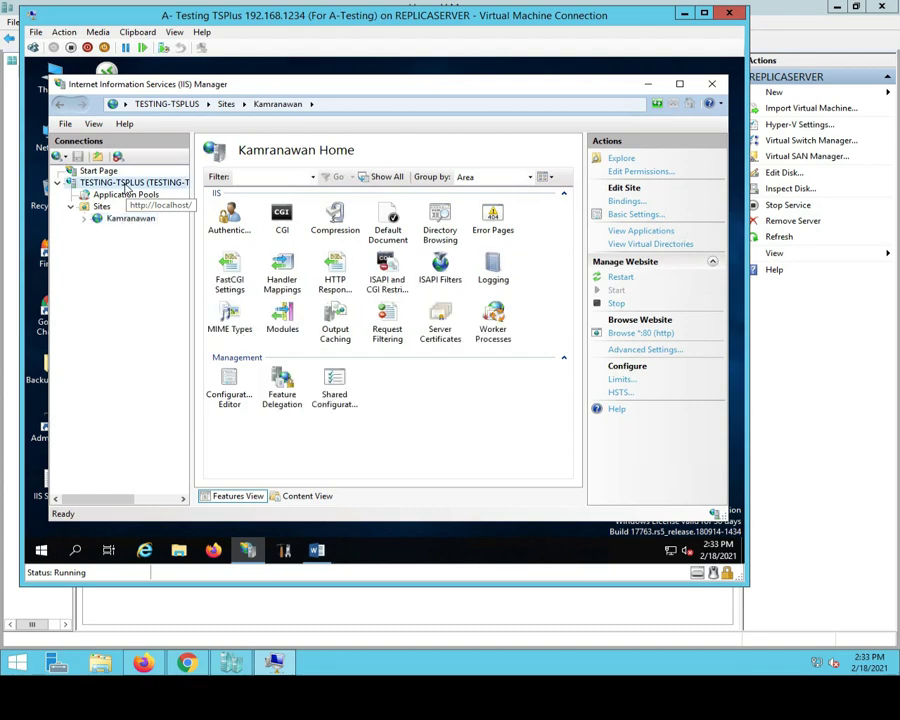
double_click(445, 320)
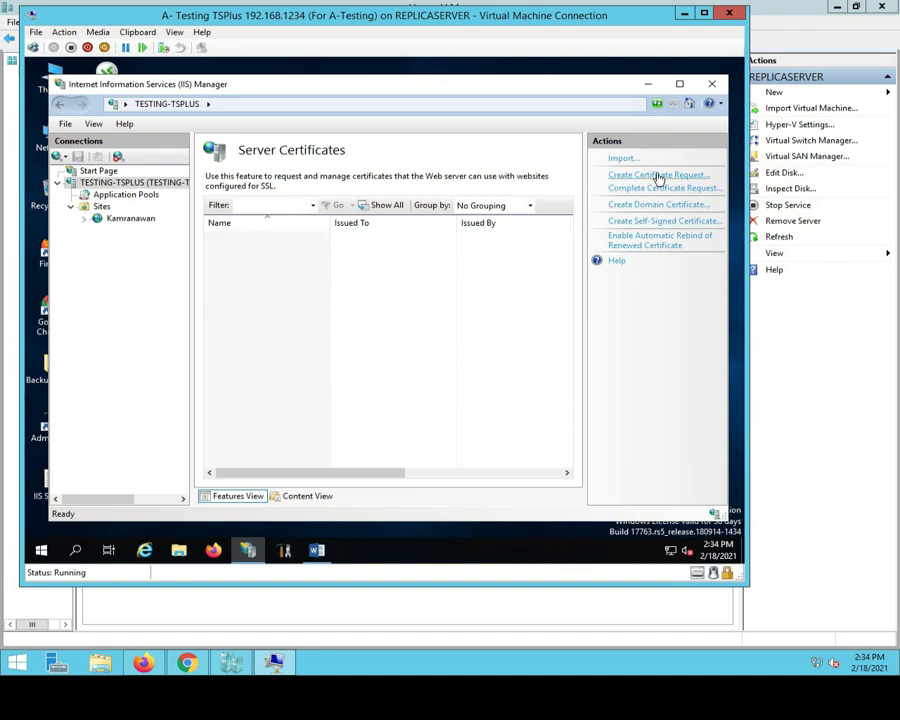
click(662, 177)
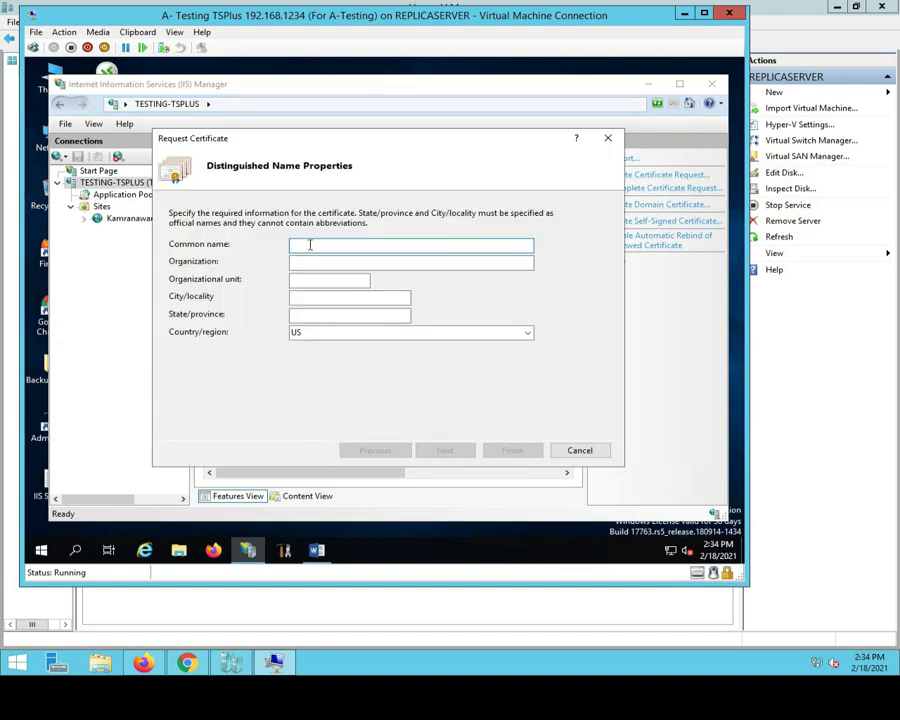
click(318, 551)
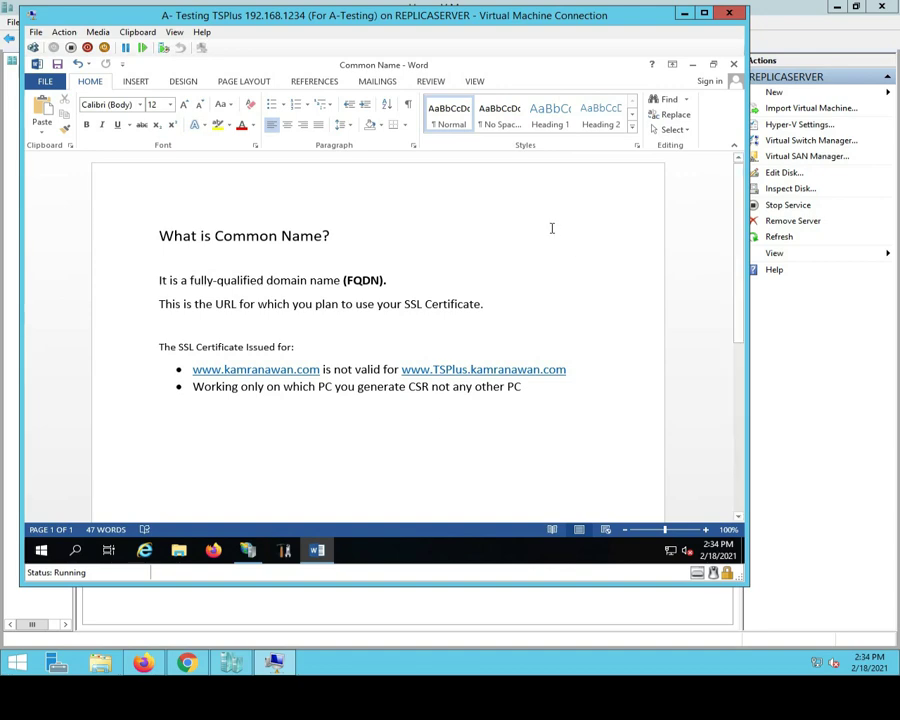
click(693, 66)
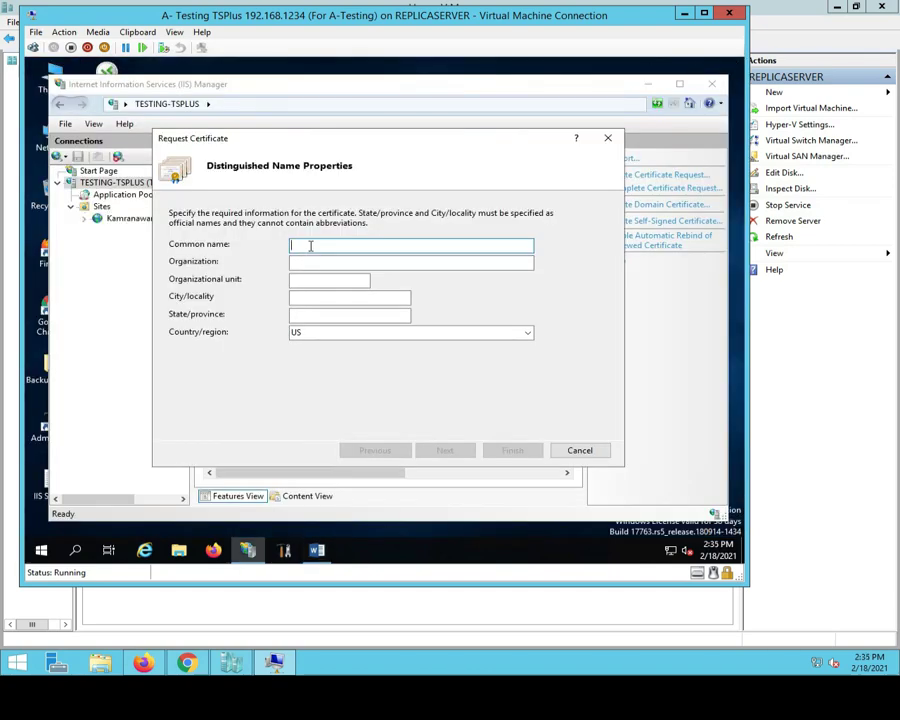
text(www.kamran.c)
key(BackSpace)
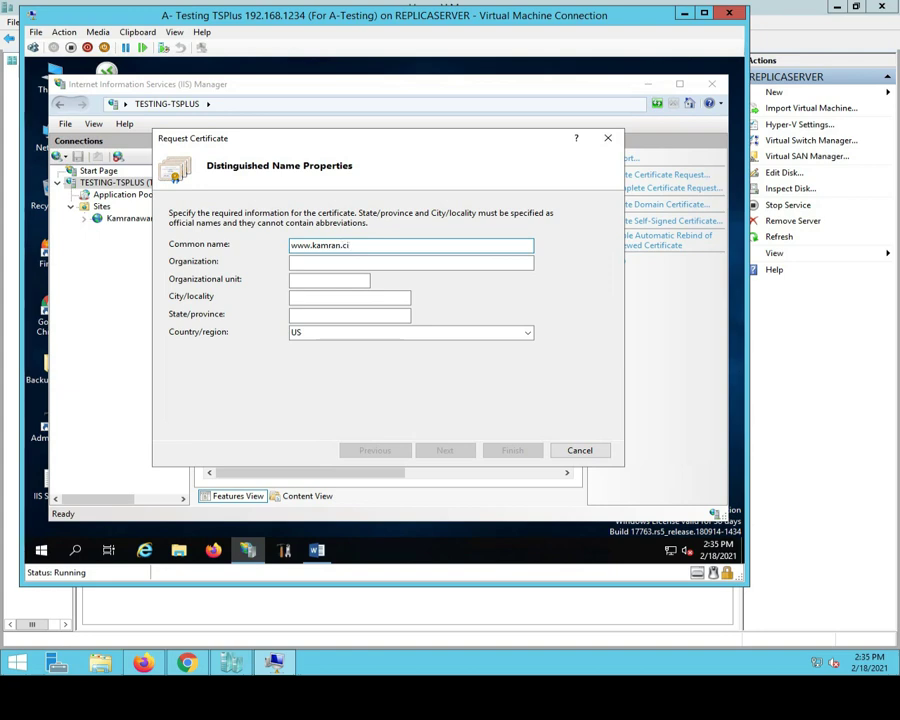
text(om)
click(333, 245)
text(awan)
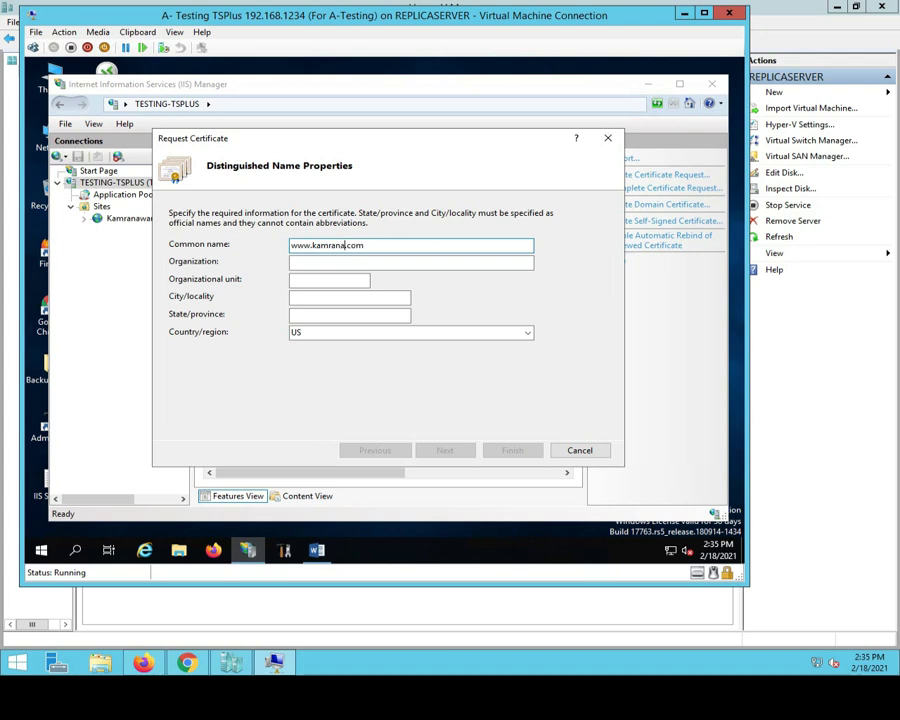
Set the request's organization to kamranawan and its organizational unit to IT
click(291, 262)
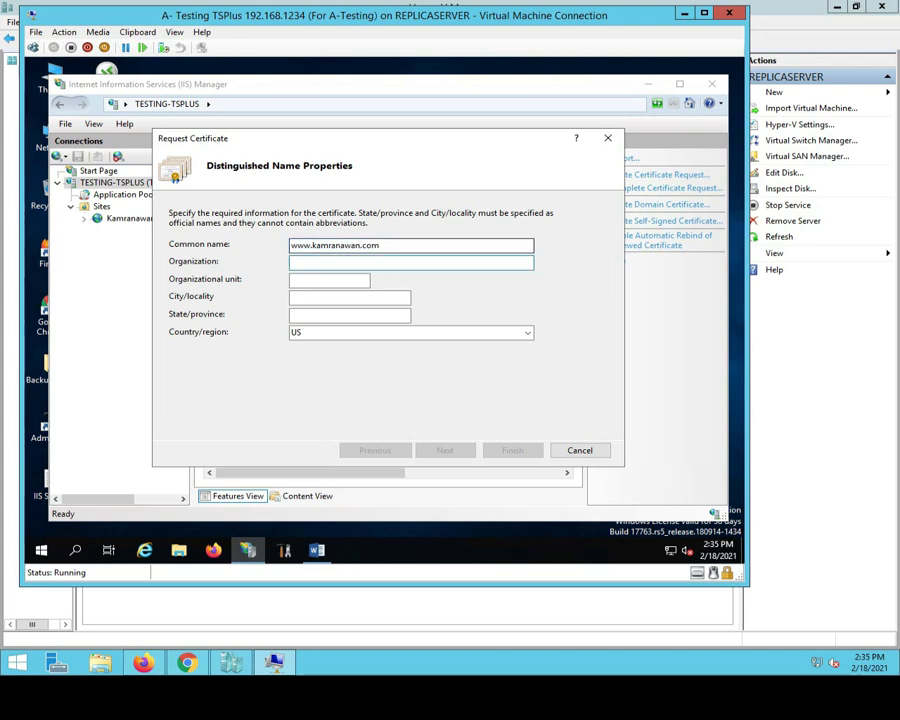
text(kamrana)
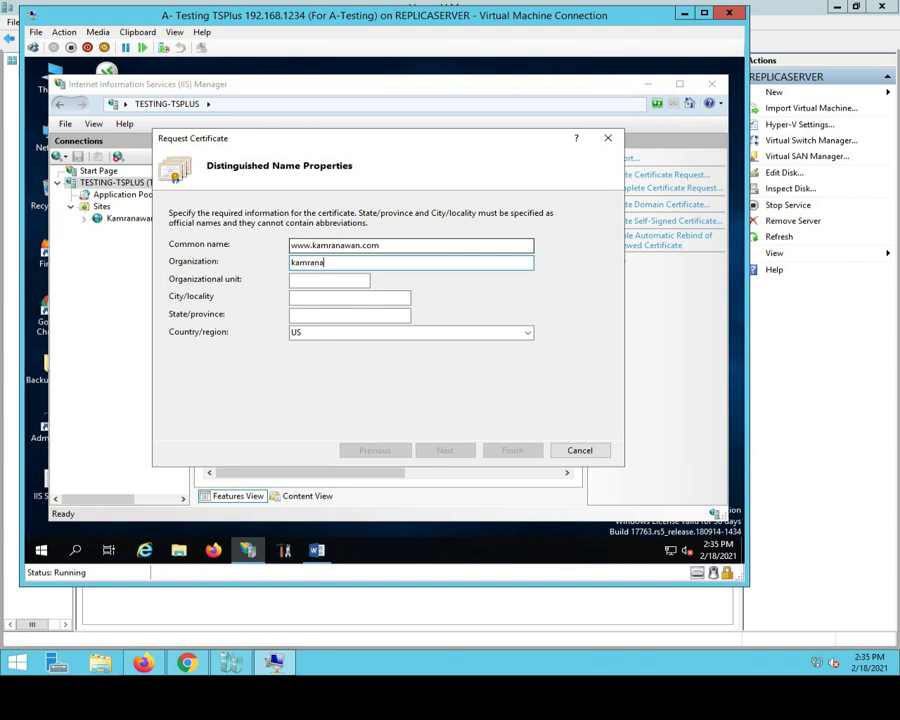
text(wan)
key(Tab)
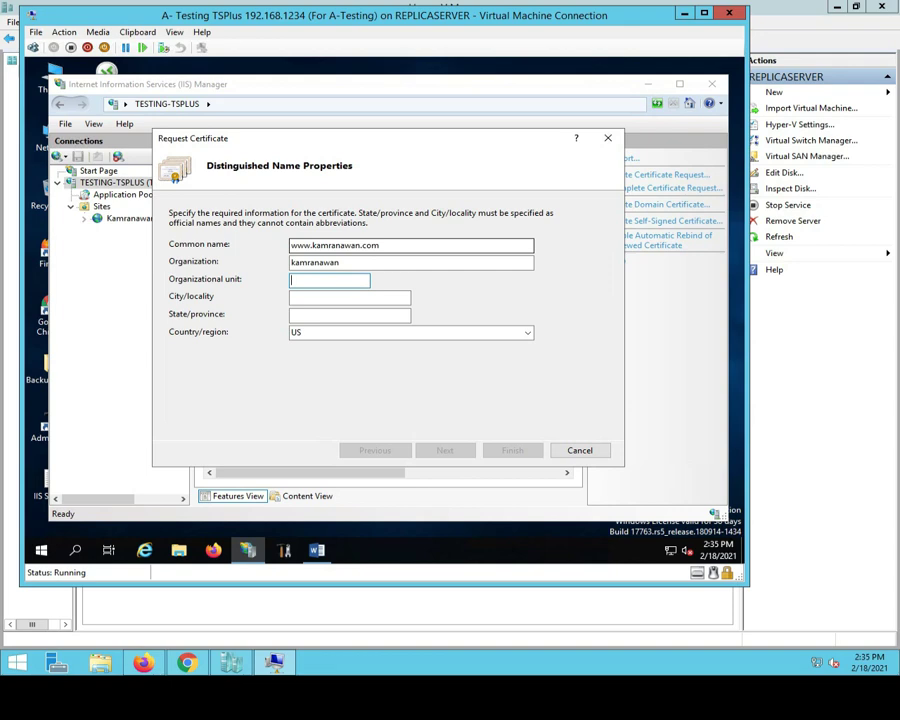
text(IT)
key(Tab)
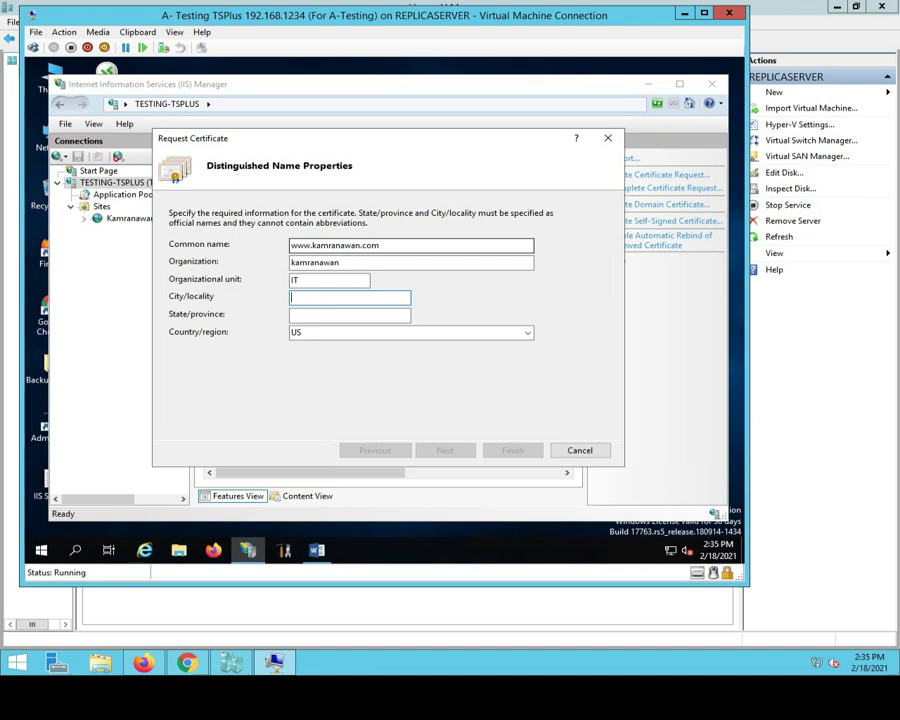
Set the request's city/locality to Rawalpindi and its state/province to Punjab
text(Rawa)
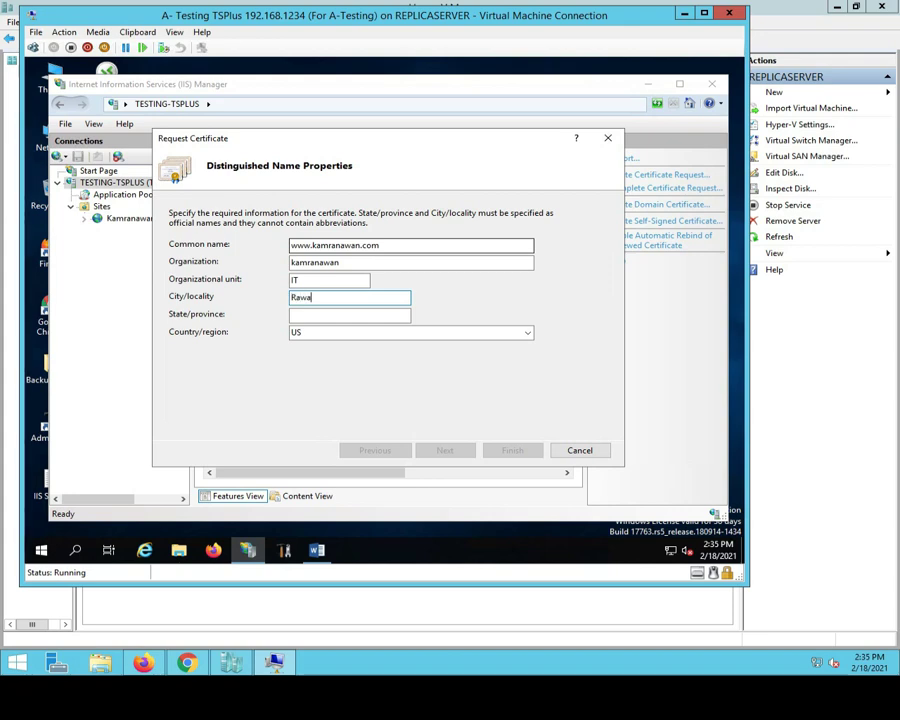
text(lpindi)
key(Tab)
text(Pu)
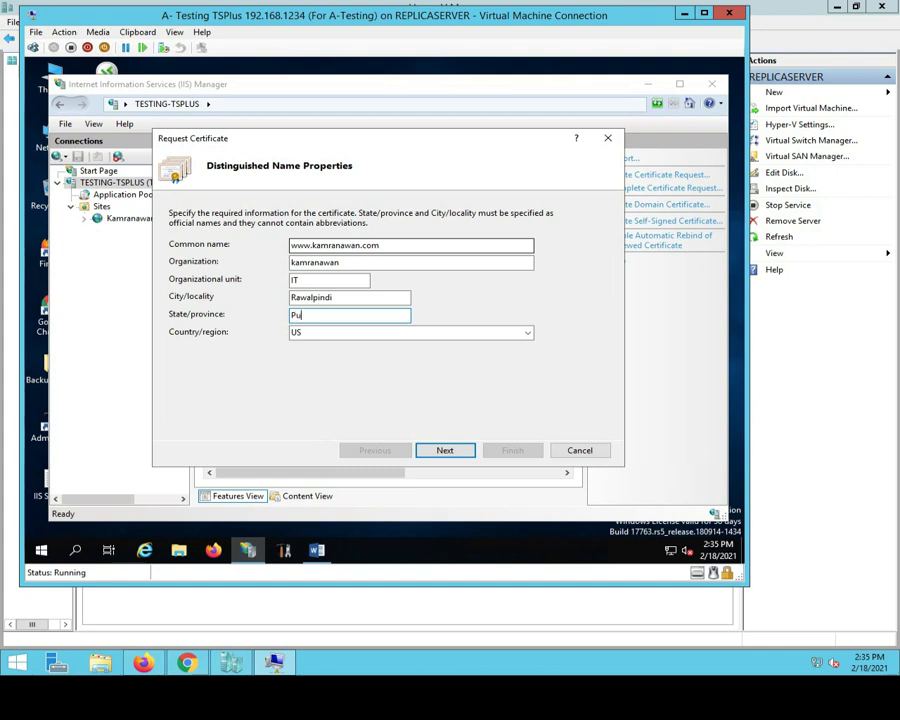
text(njab)
key(Tab)
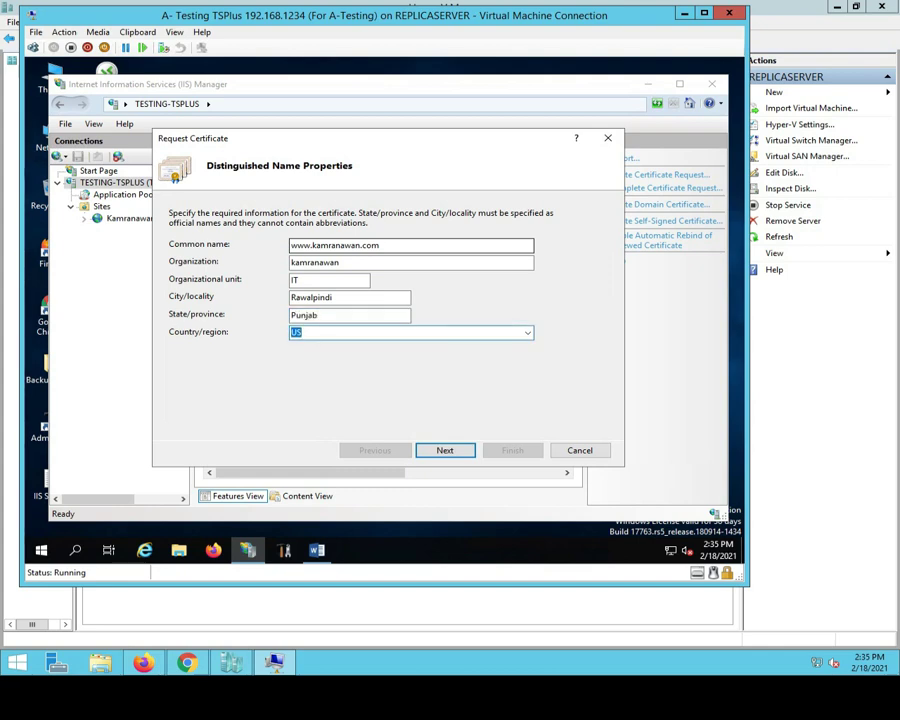
Choose PK as the country/region and continue to the cryptographic service provider properties
click(528, 337)
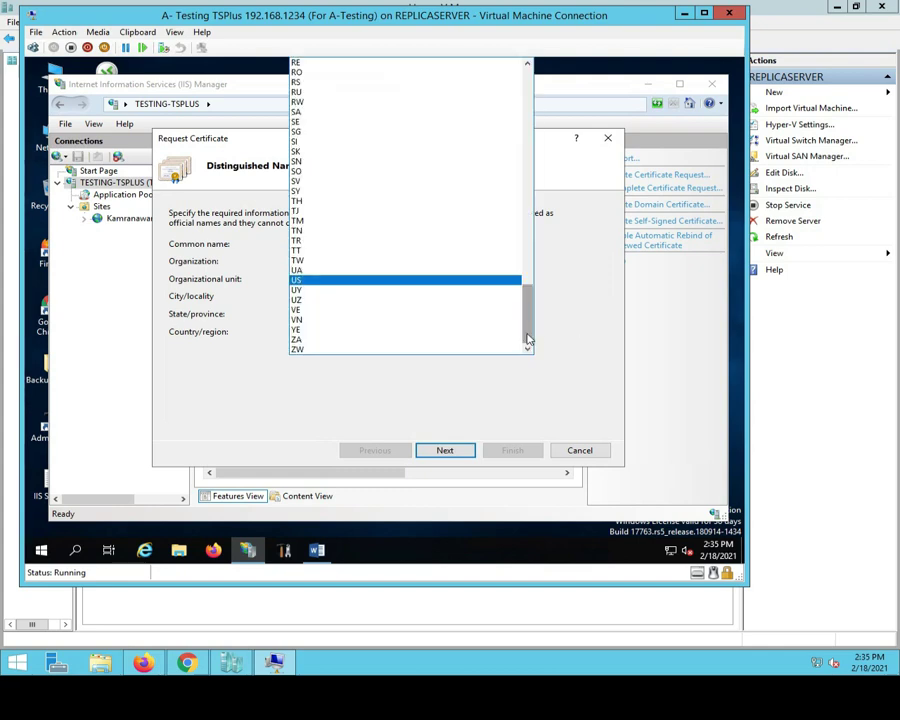
key(Up)
key(Up)
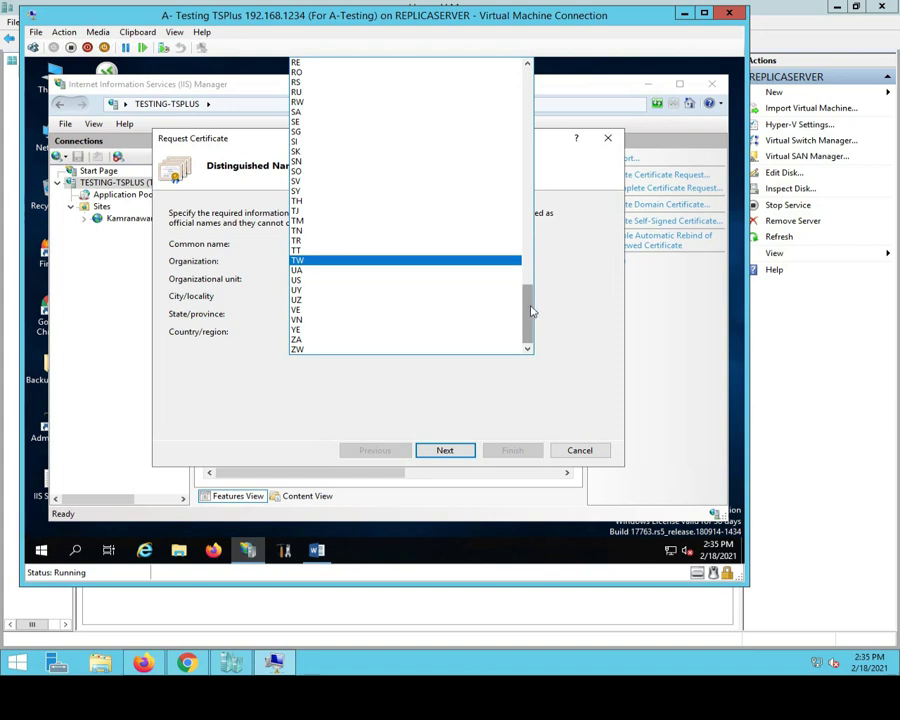
scroll(530, 310, up, 3)
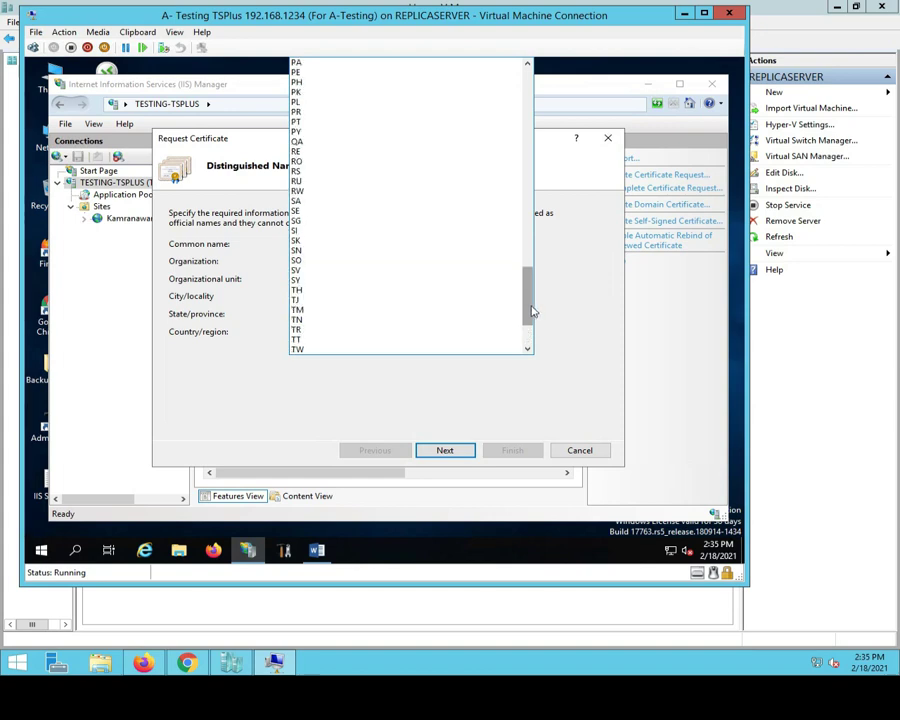
click(301, 92)
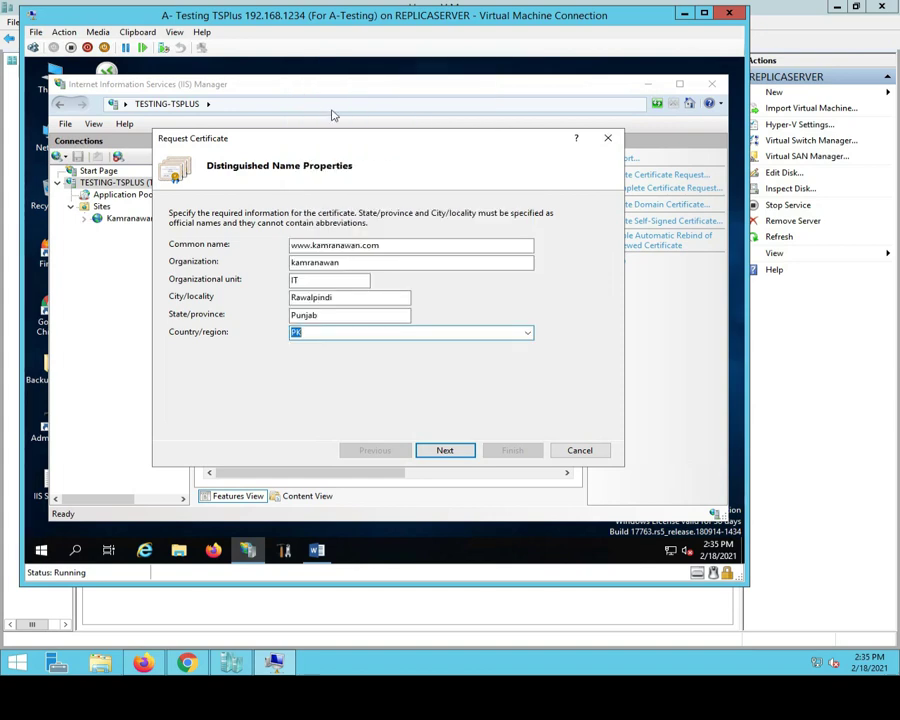
click(458, 451)
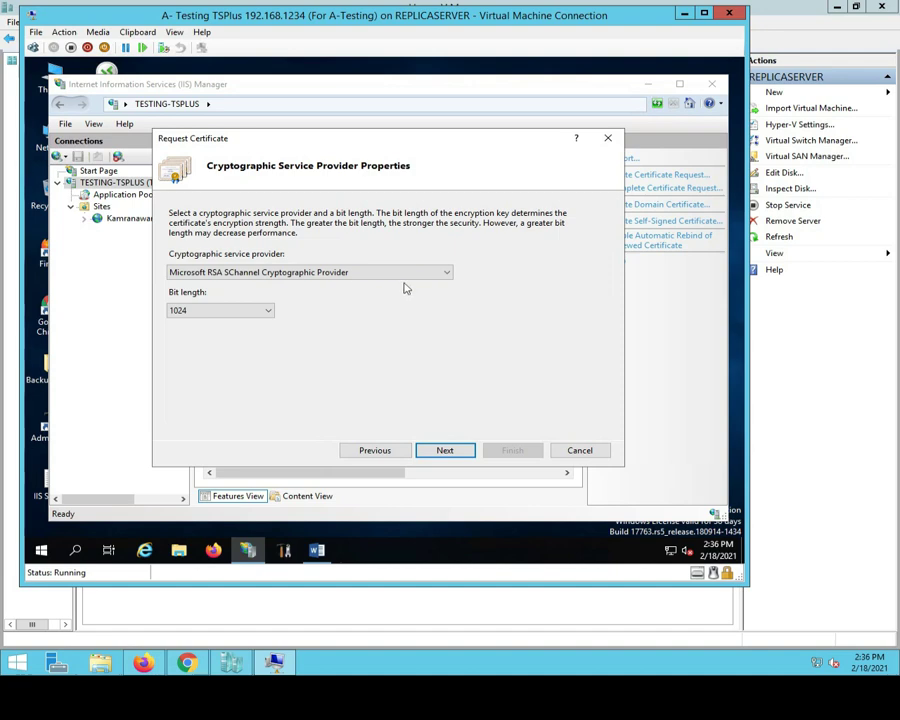
Keep the Microsoft RSA SChannel Cryptographic Provider, set the bit length to 2048 and continue to the file name page
click(448, 277)
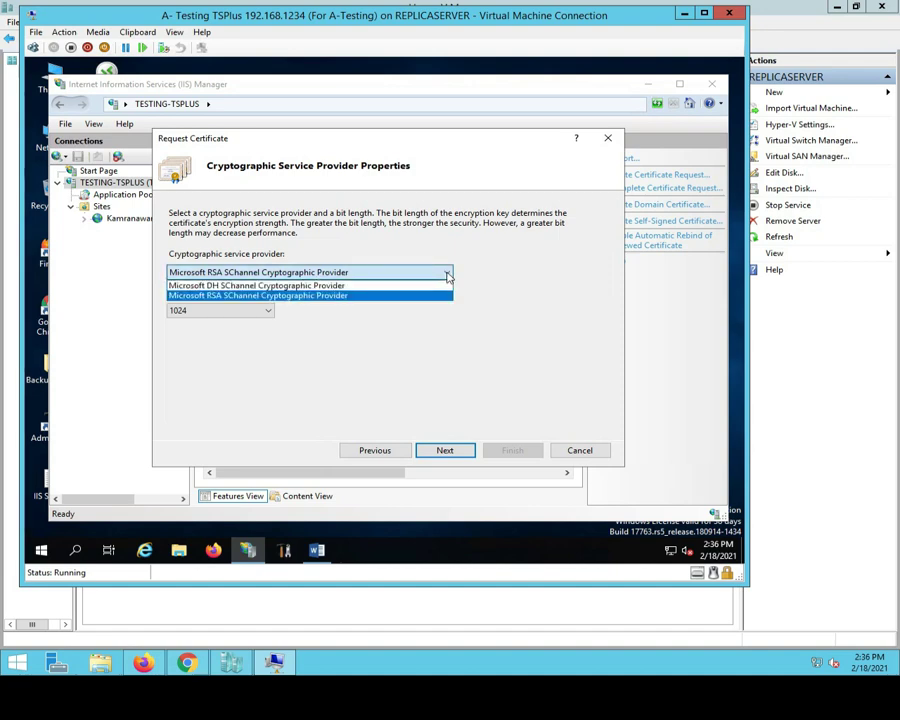
click(410, 296)
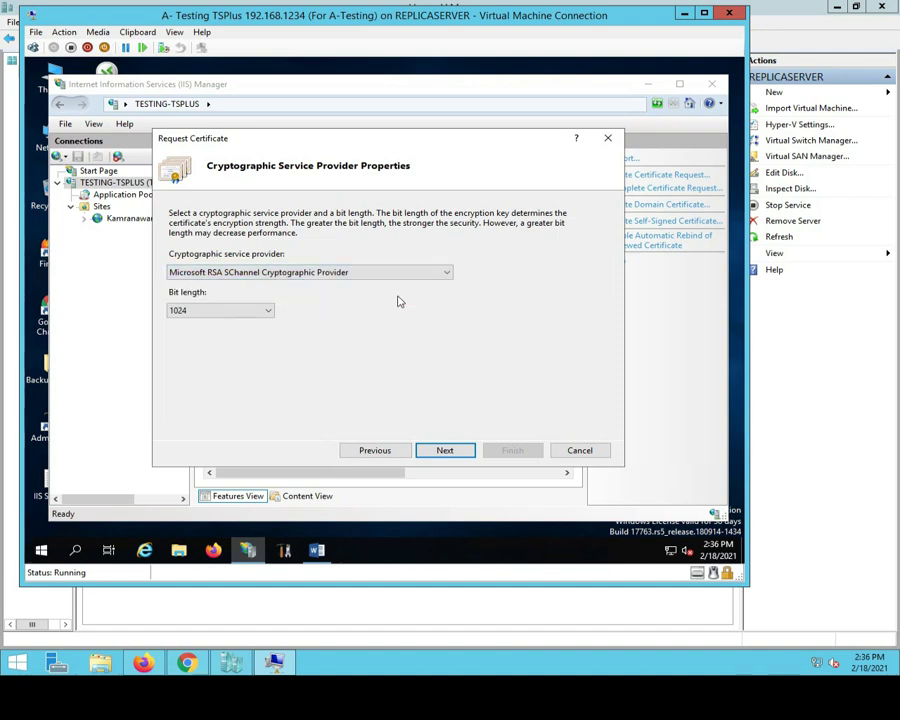
click(268, 312)
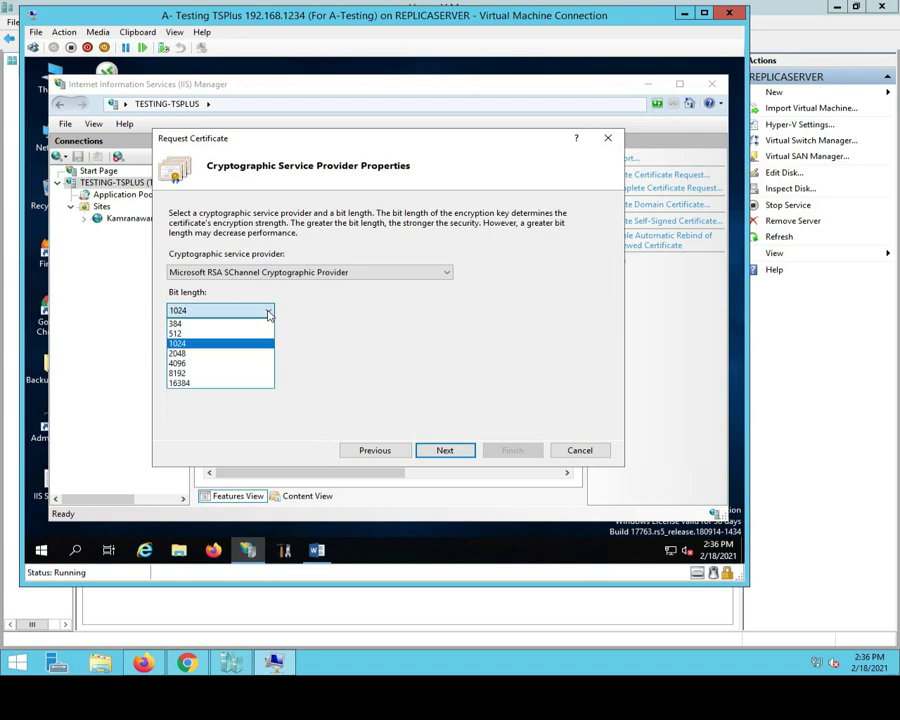
click(181, 355)
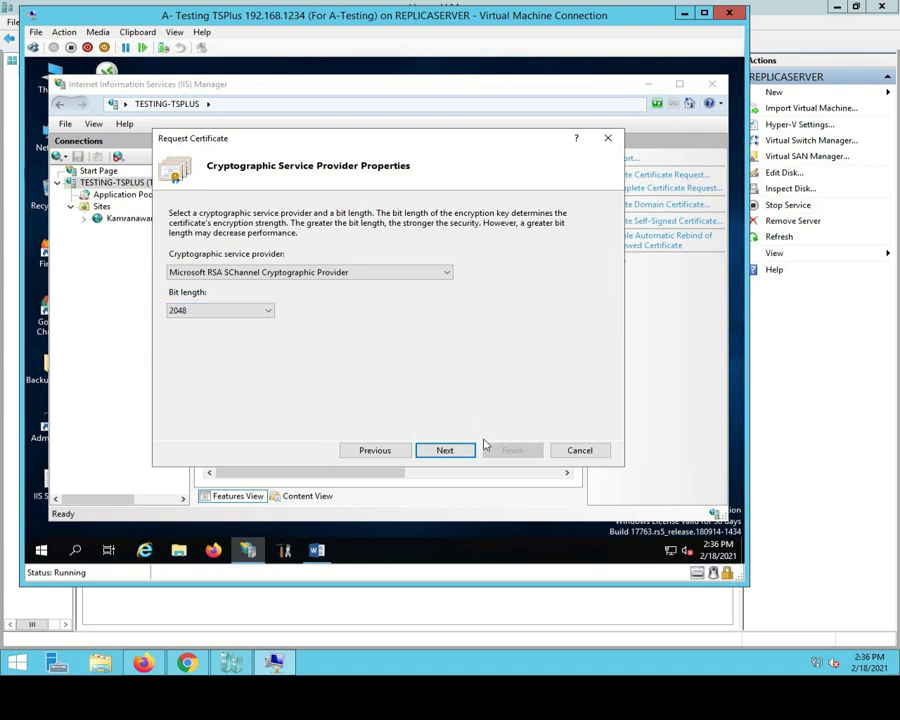
click(446, 451)
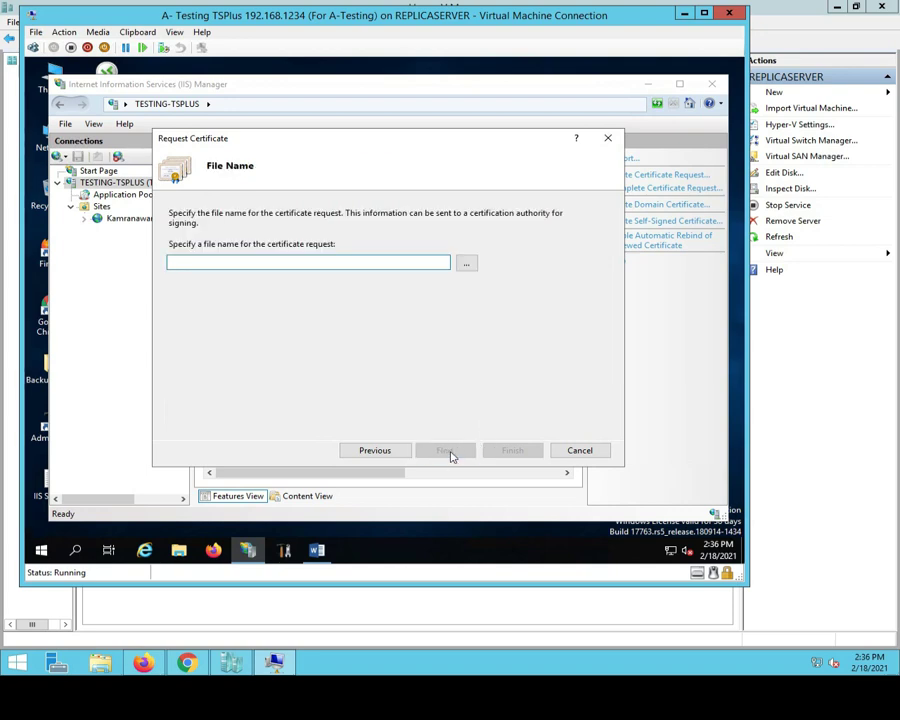
Save the certificate request to the Desktop as kamranawan.txt and finish the request wizard
click(466, 263)
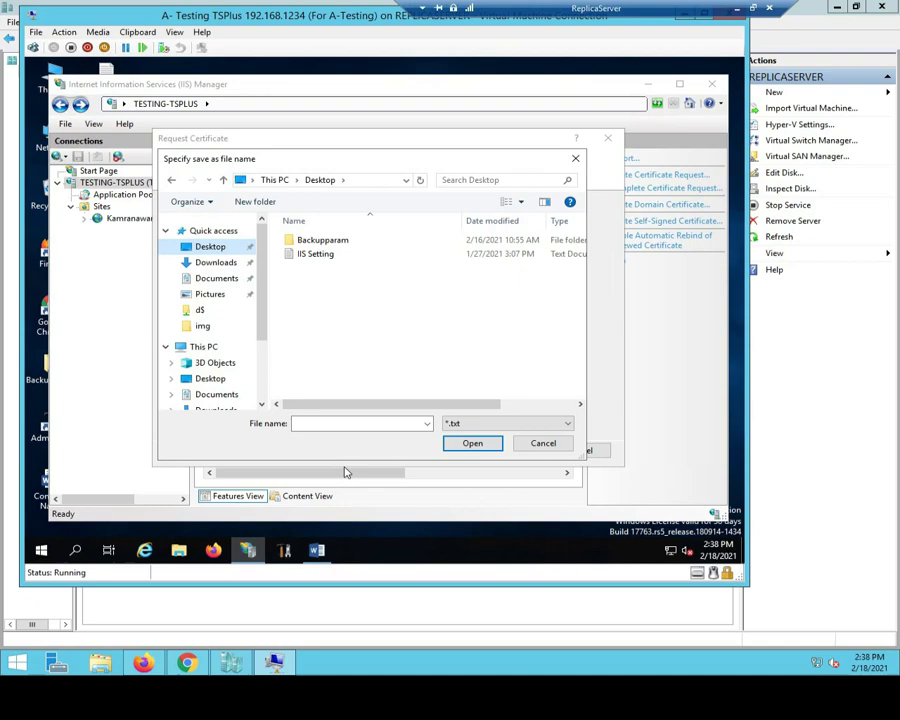
click(316, 422)
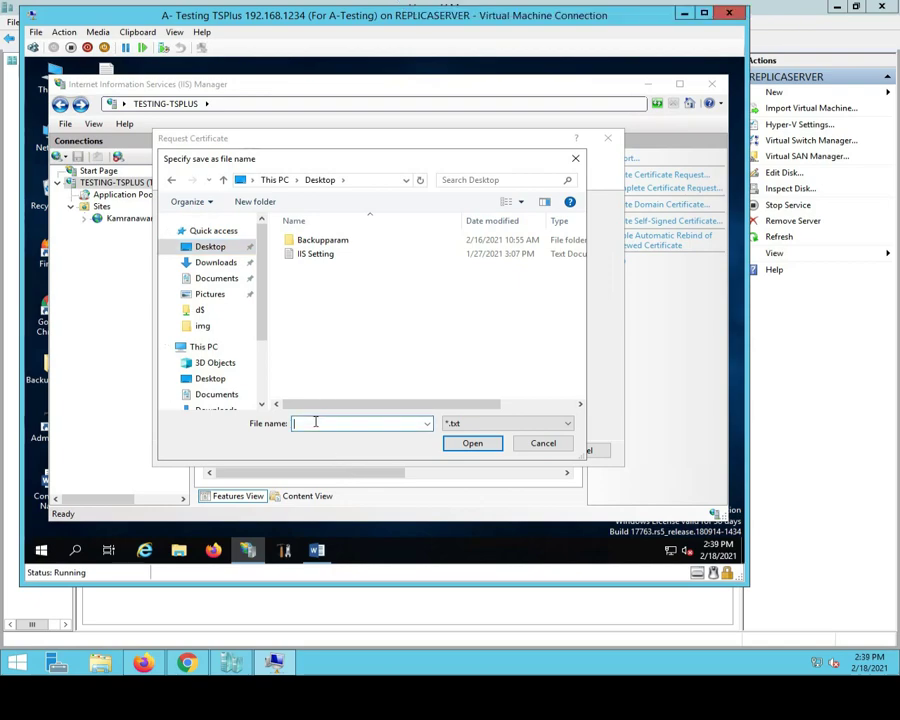
text(kamranawan)
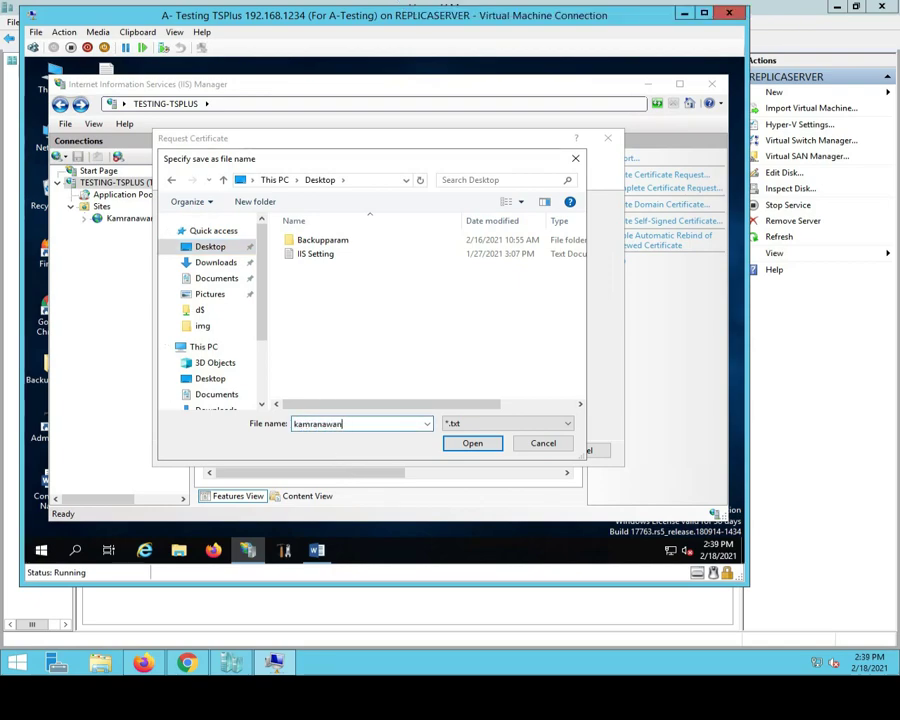
click(473, 445)
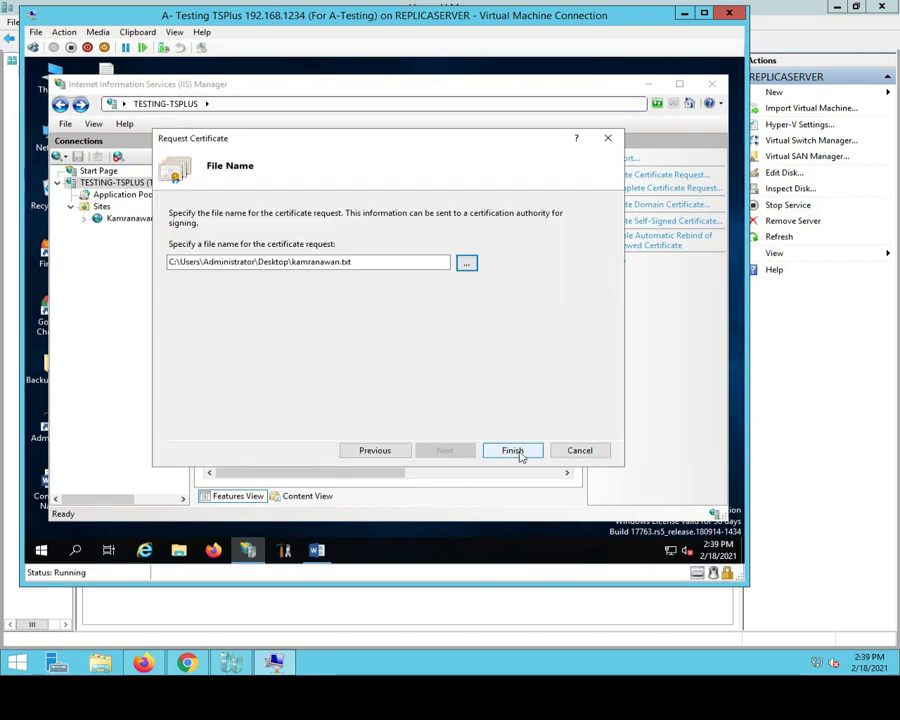
click(519, 455)
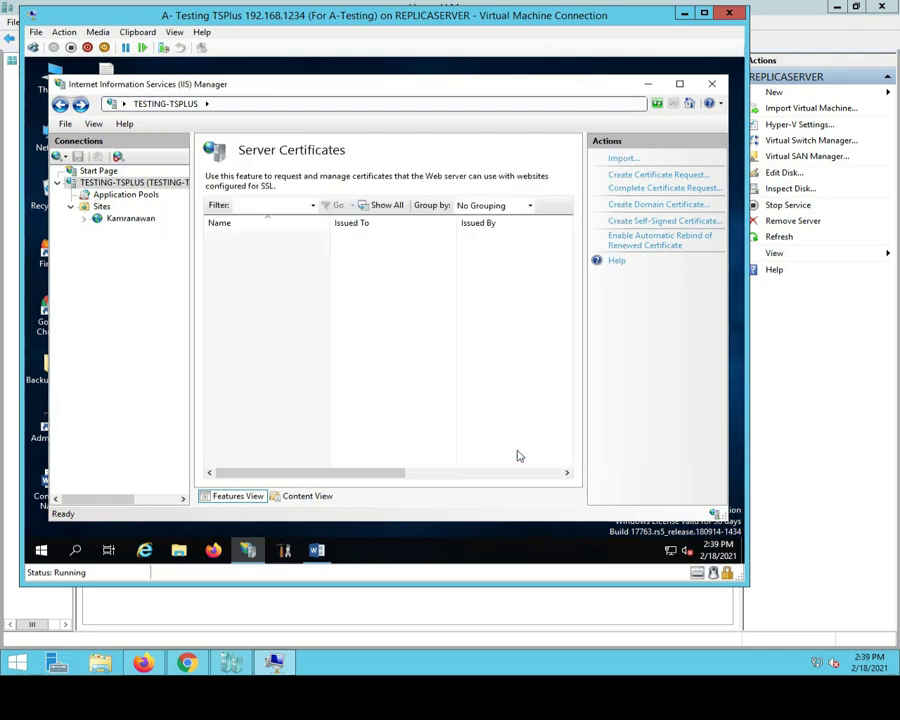
Open the kamranawan request file from the desktop in a maximized Notepad window and select the certificate request text
click(647, 86)
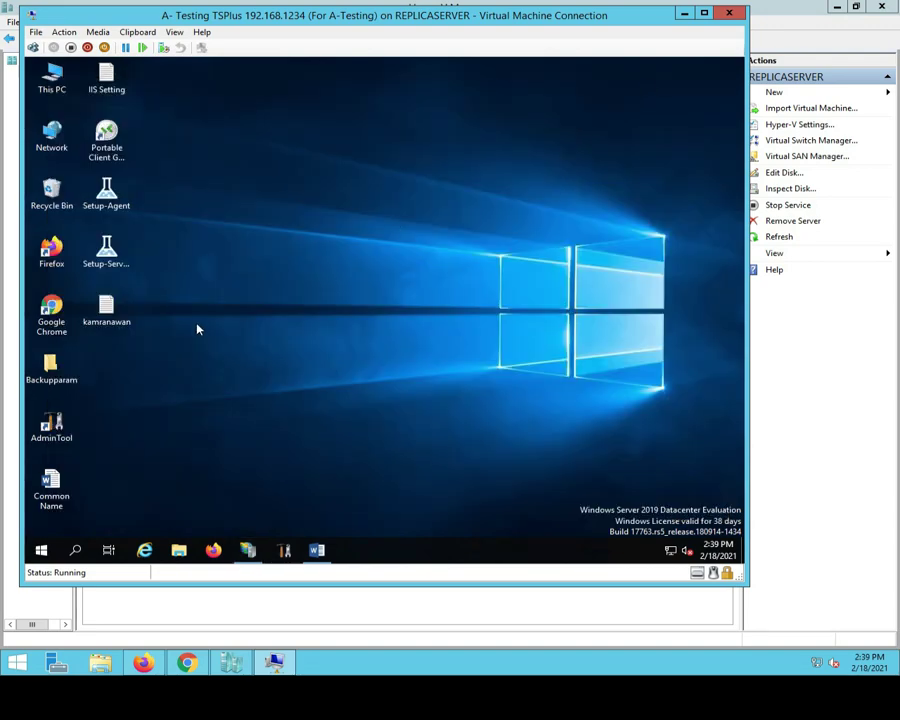
double_click(106, 314)
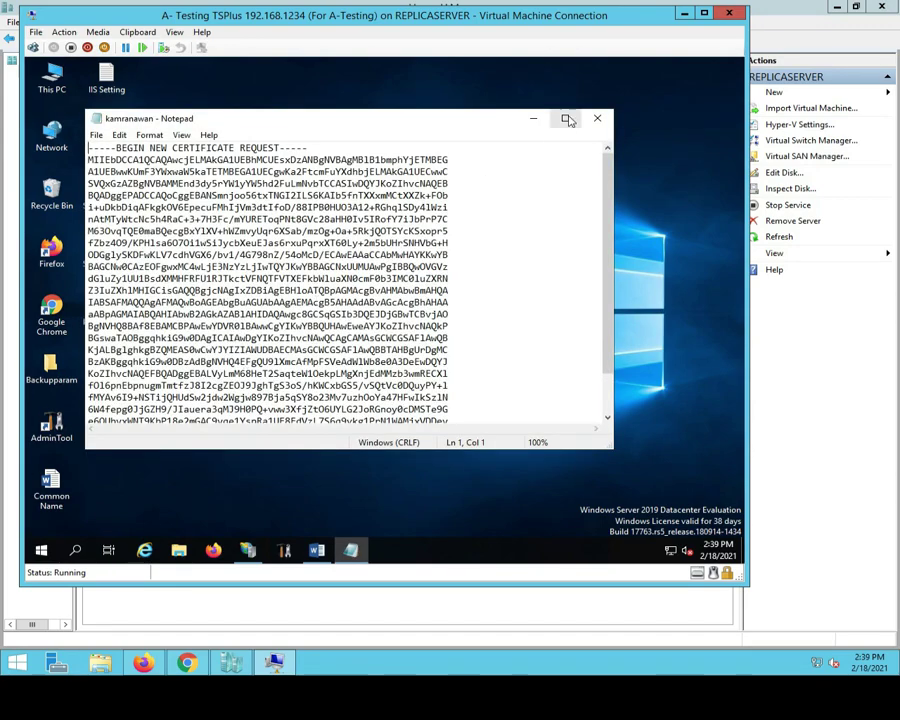
click(566, 119)
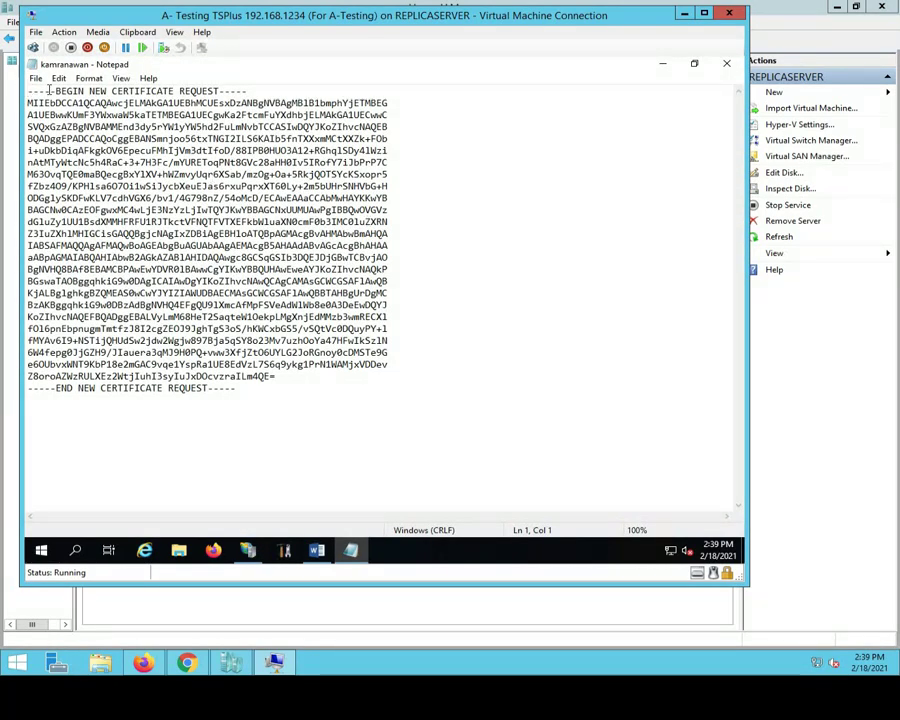
drag(49, 90, 358, 410)
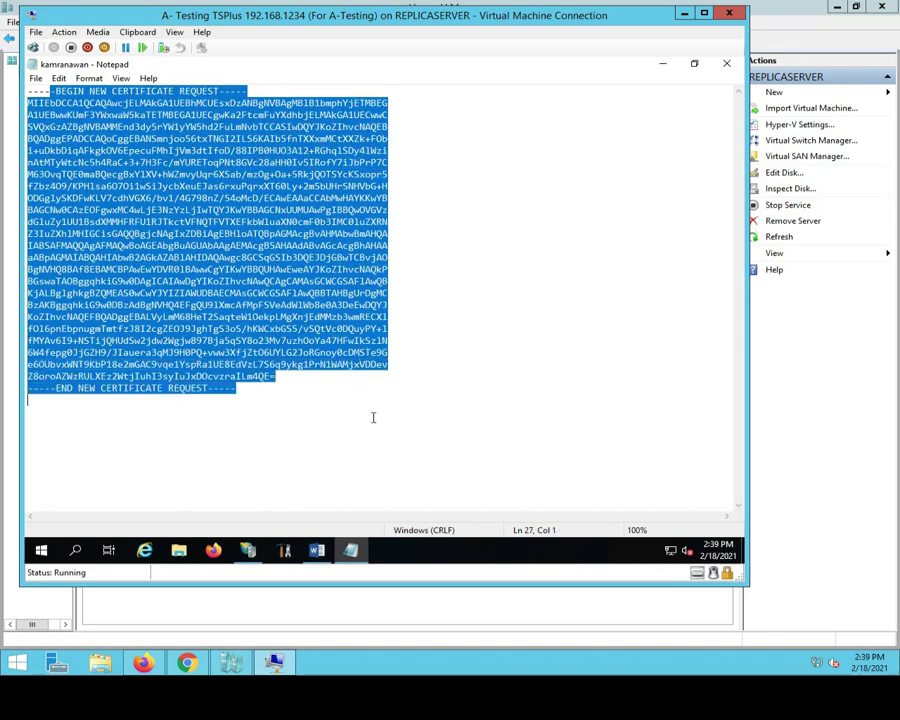